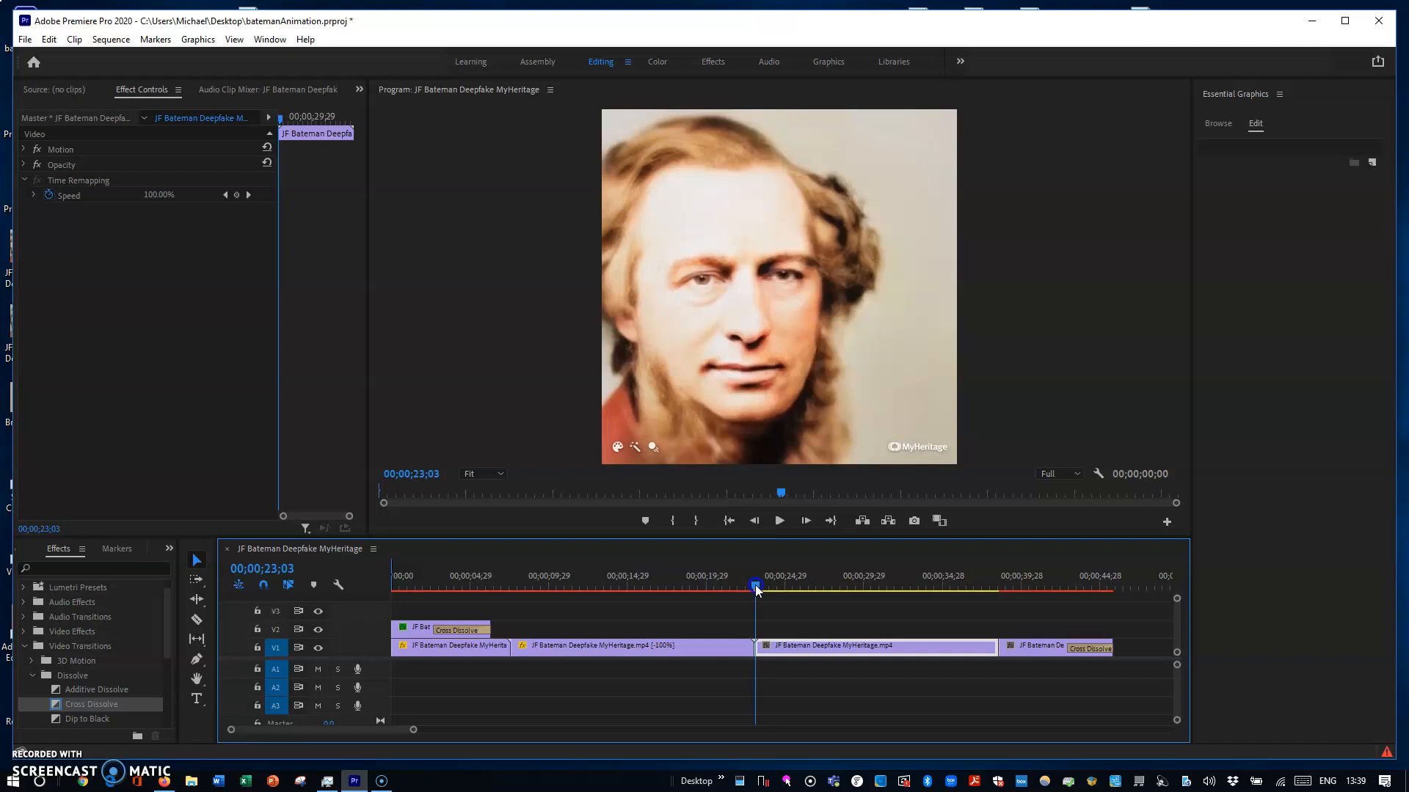
Scrub through the third clip on V1 and the closing clip with its Cross Dissolve, and inspect the closing clip's effect settings
left_click_drag(756, 589, 759, 588)
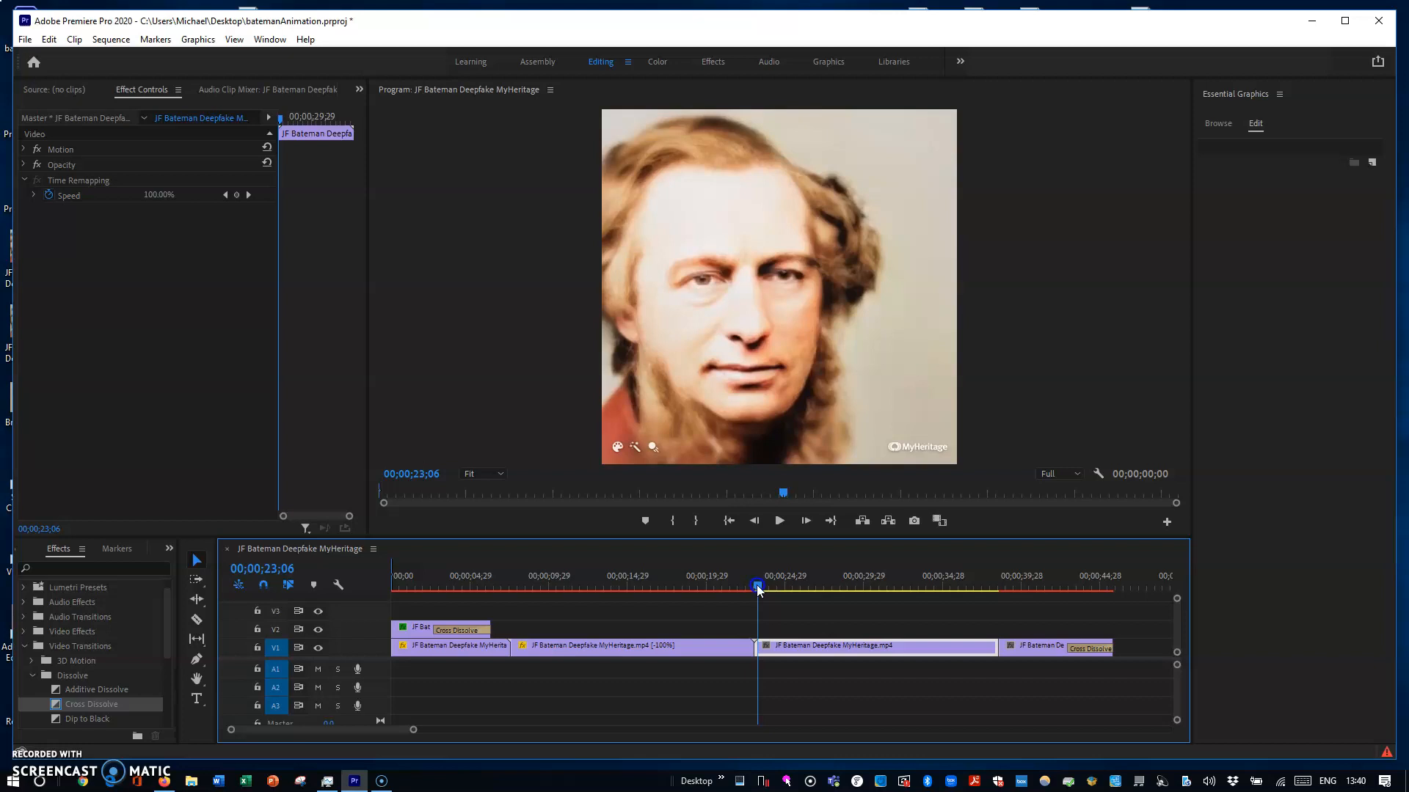
left_click_drag(758, 589, 998, 580)
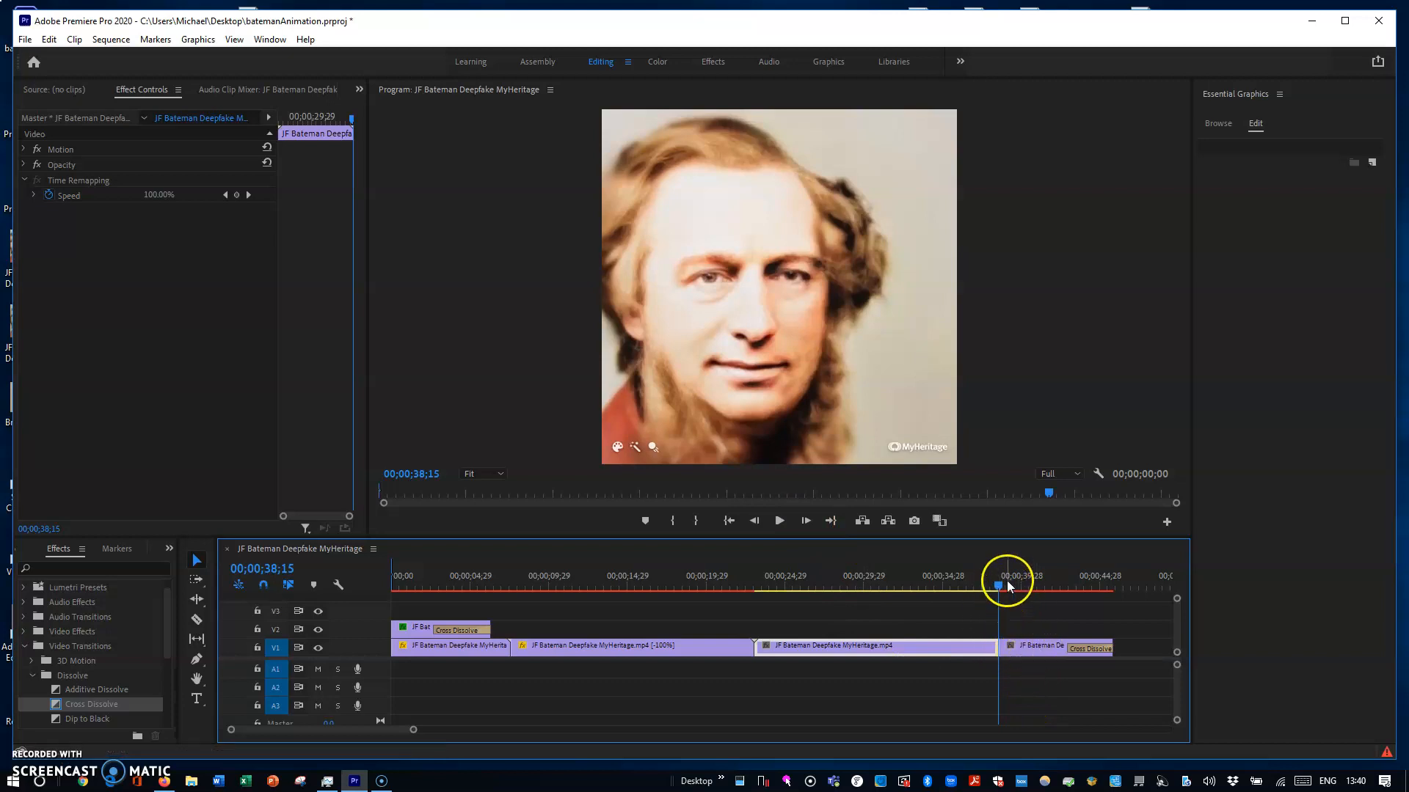
left_click_drag(999, 583, 1035, 590)
left_click(1035, 592)
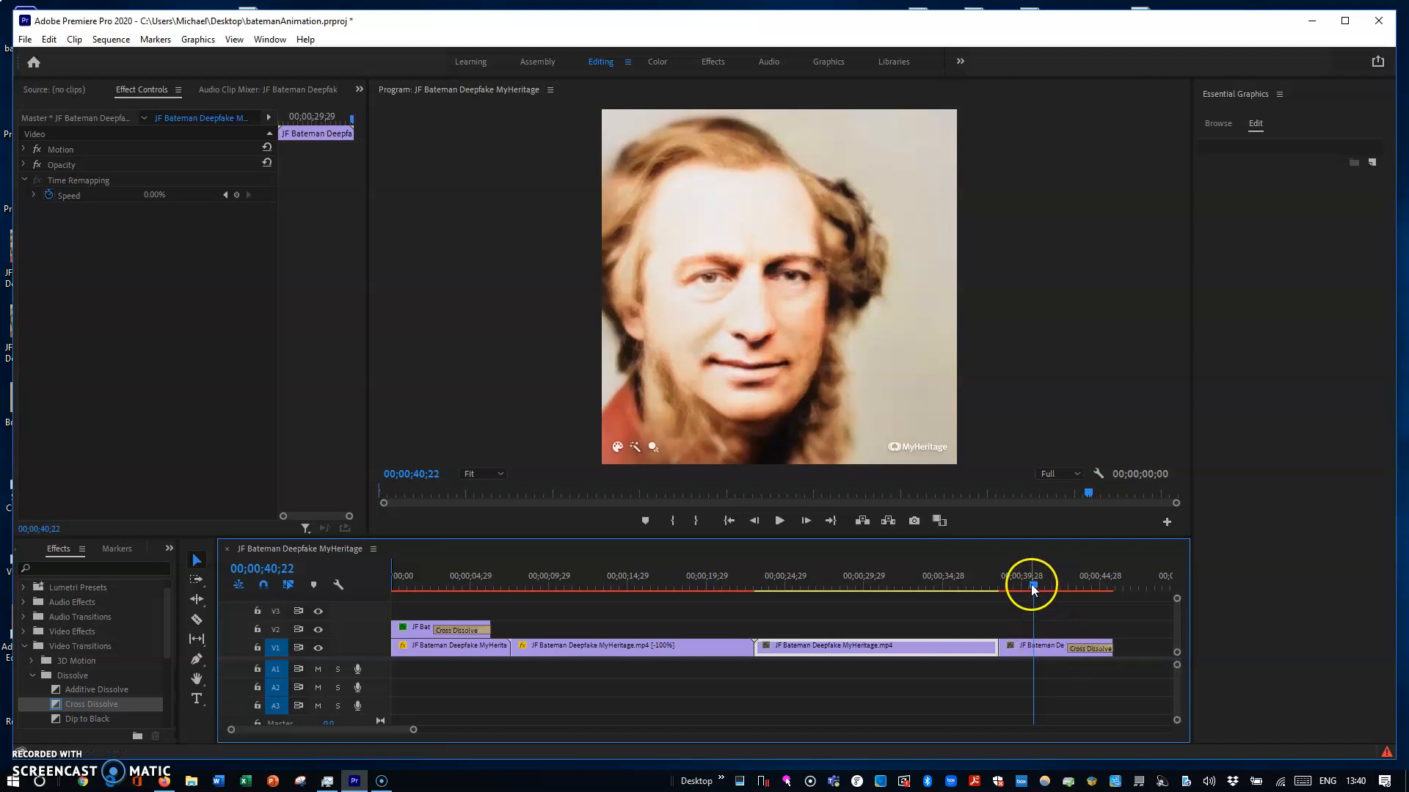
left_click_drag(1032, 584, 1077, 587)
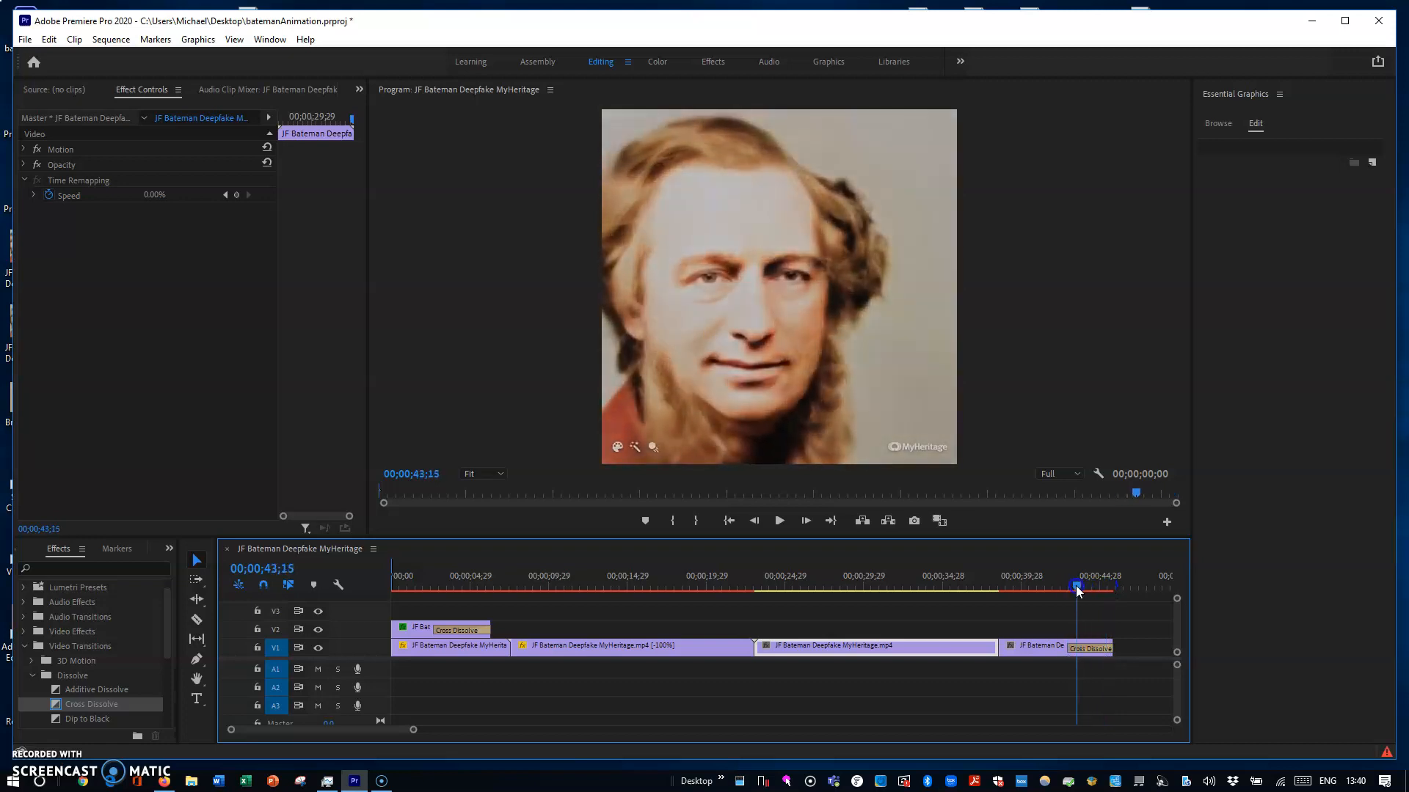
left_click(1030, 647)
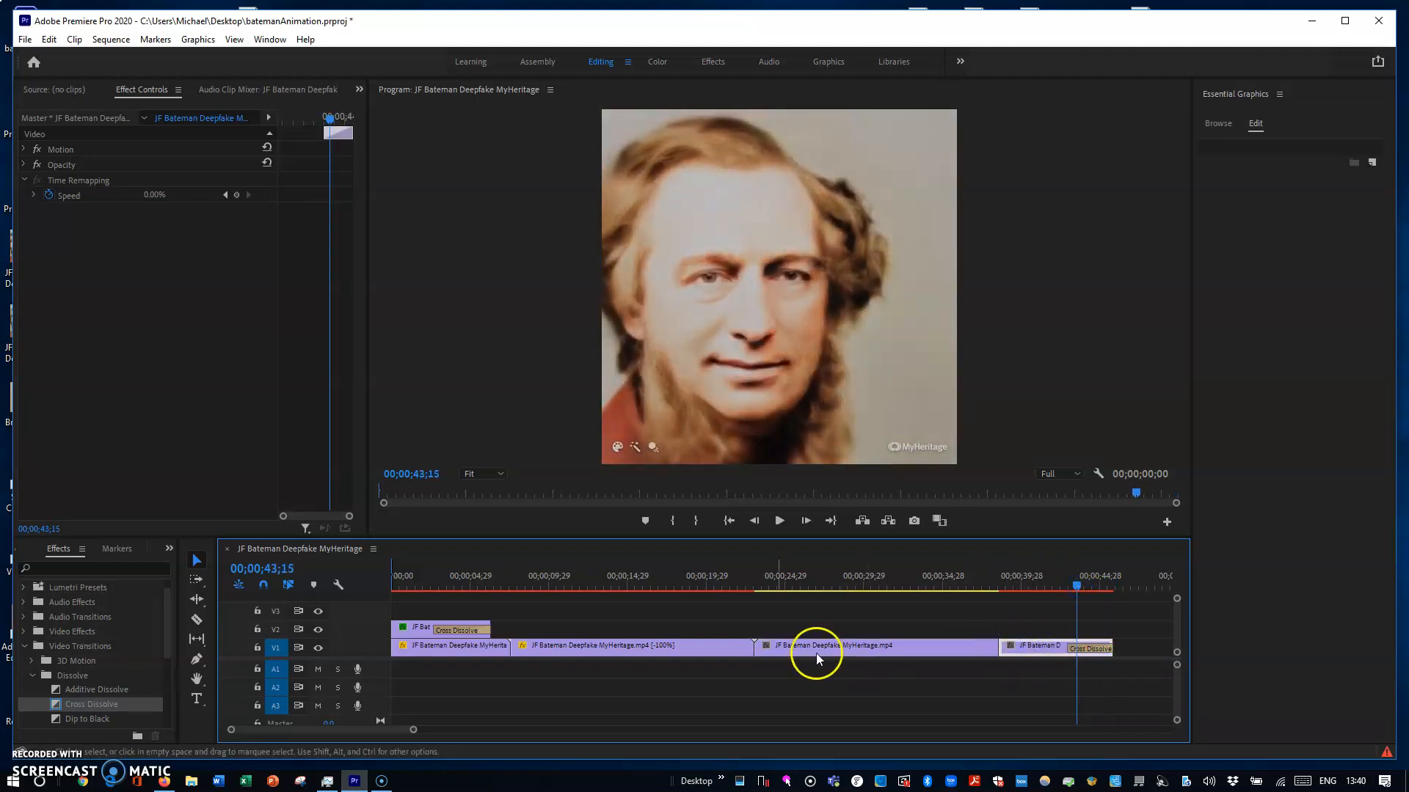
Inspect the effect settings of the opening clip on V1 and the overlay clip on V2 near the end of the opening section
left_click(491, 645)
left_click_drag(1079, 585, 502, 579)
left_click(519, 676)
left_click(441, 653)
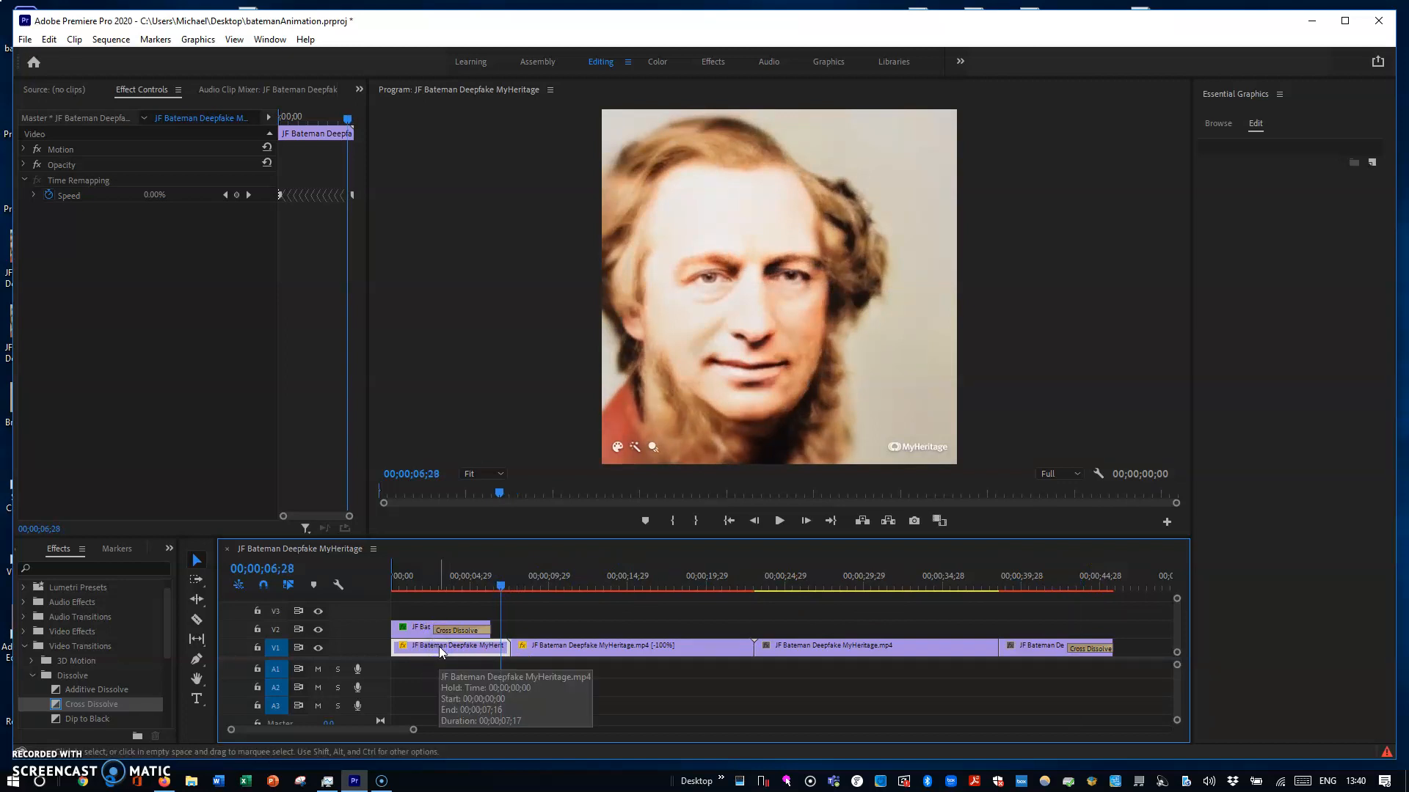
left_click(424, 630)
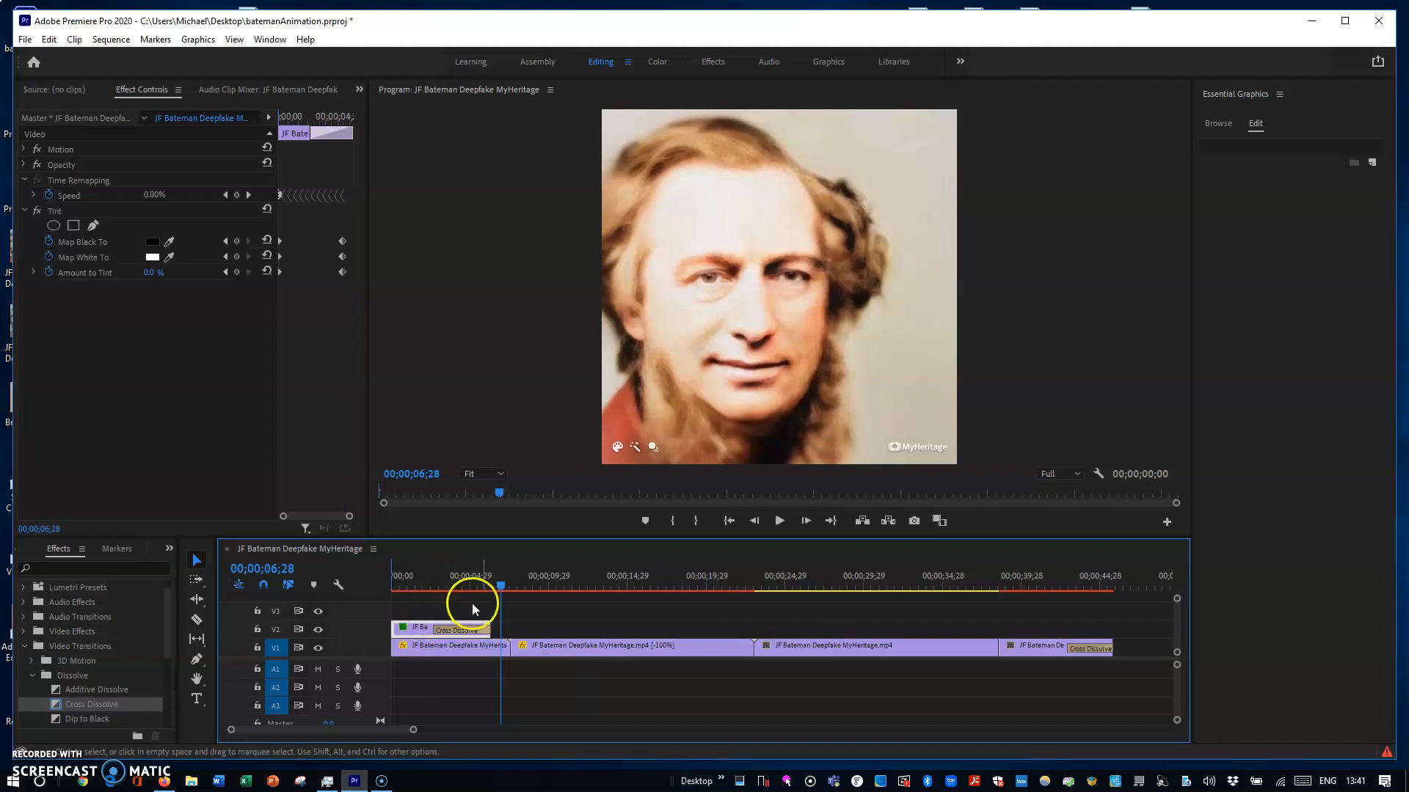
left_click(498, 585)
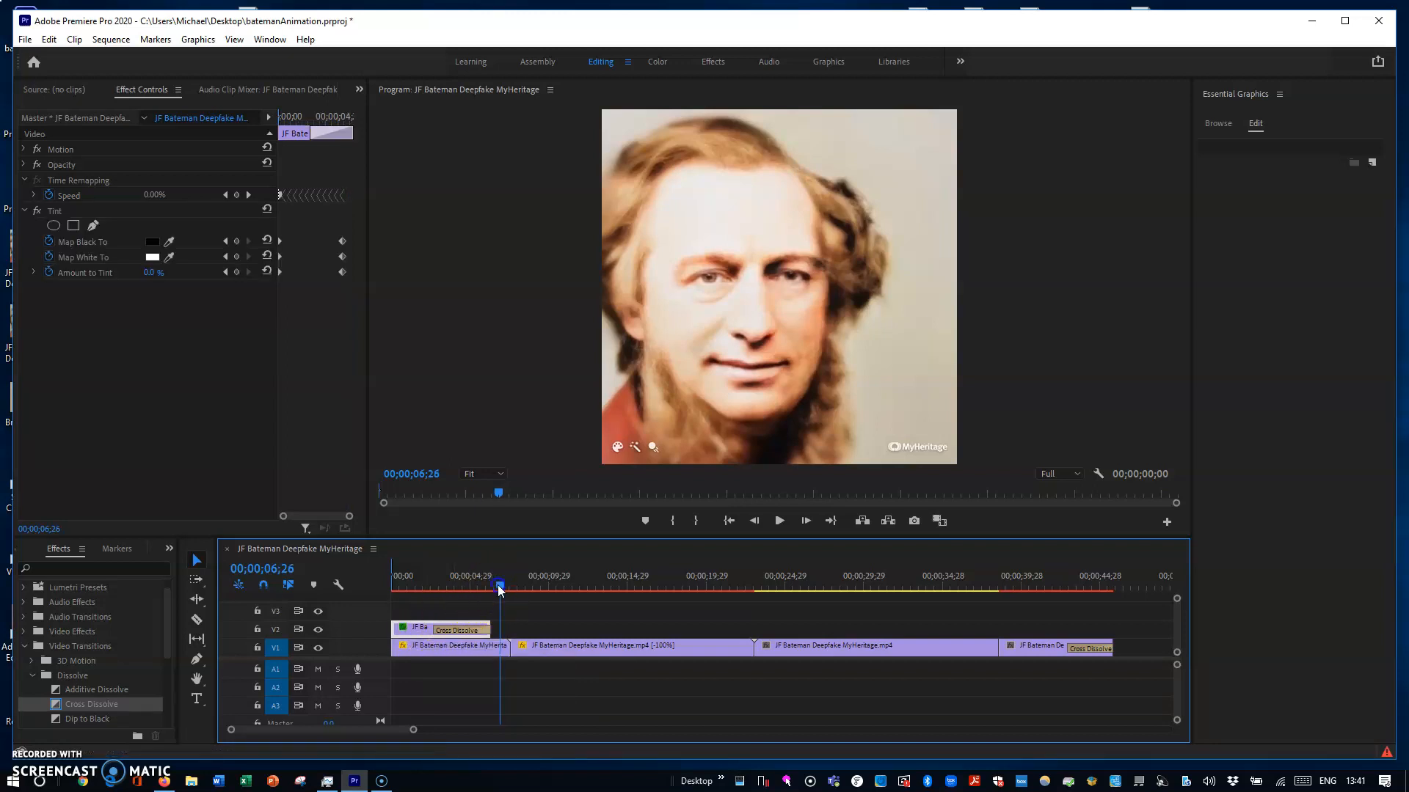
Examine the Map Black To and Map White To colours of the V2 clip's Tint effect near the sequence start, discarding any colour change
left_click(398, 582)
left_click(419, 631)
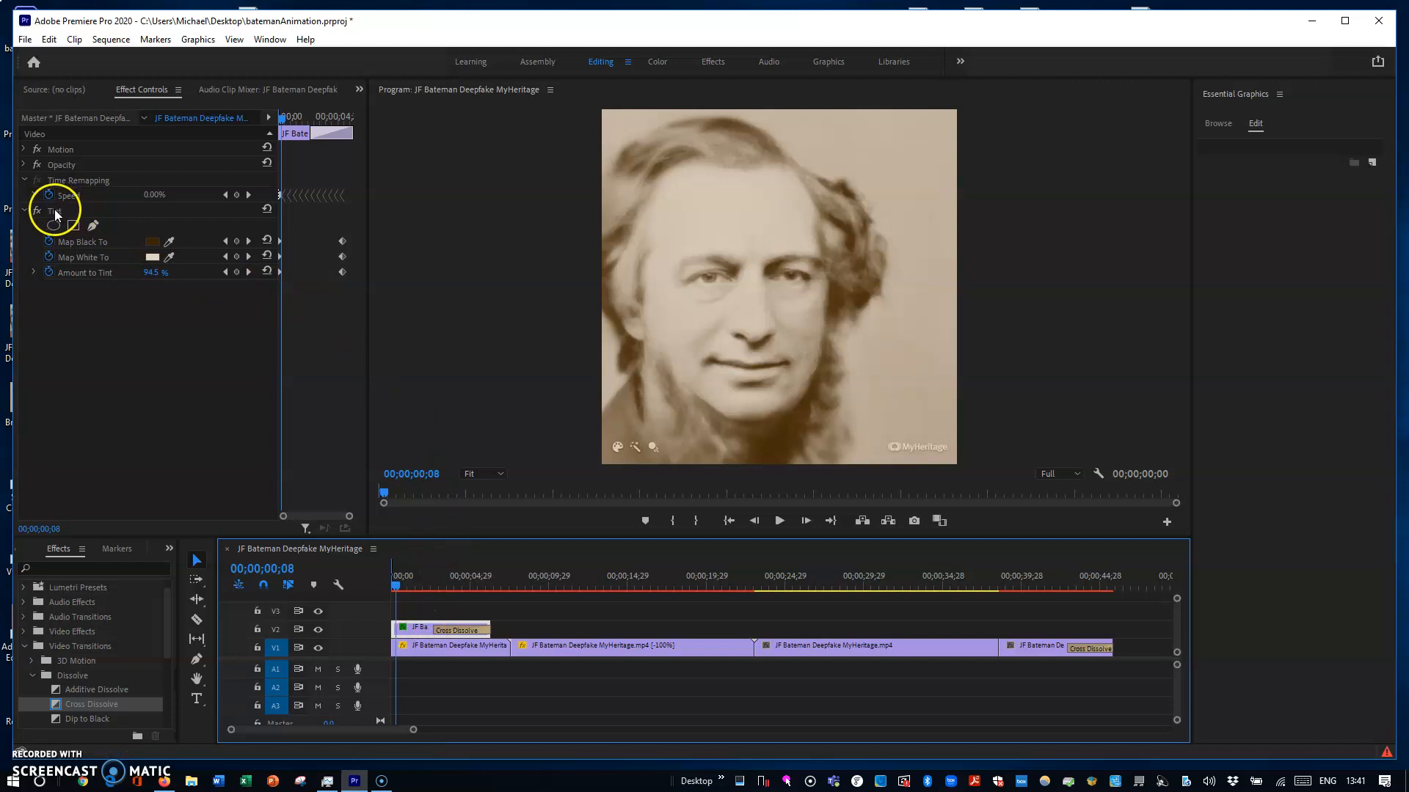
left_click(154, 248)
mouse_move(625, 364)
left_mouse_down()
mouse_move(691, 379)
mouse_move(707, 343)
left_mouse_up()
left_click(876, 311)
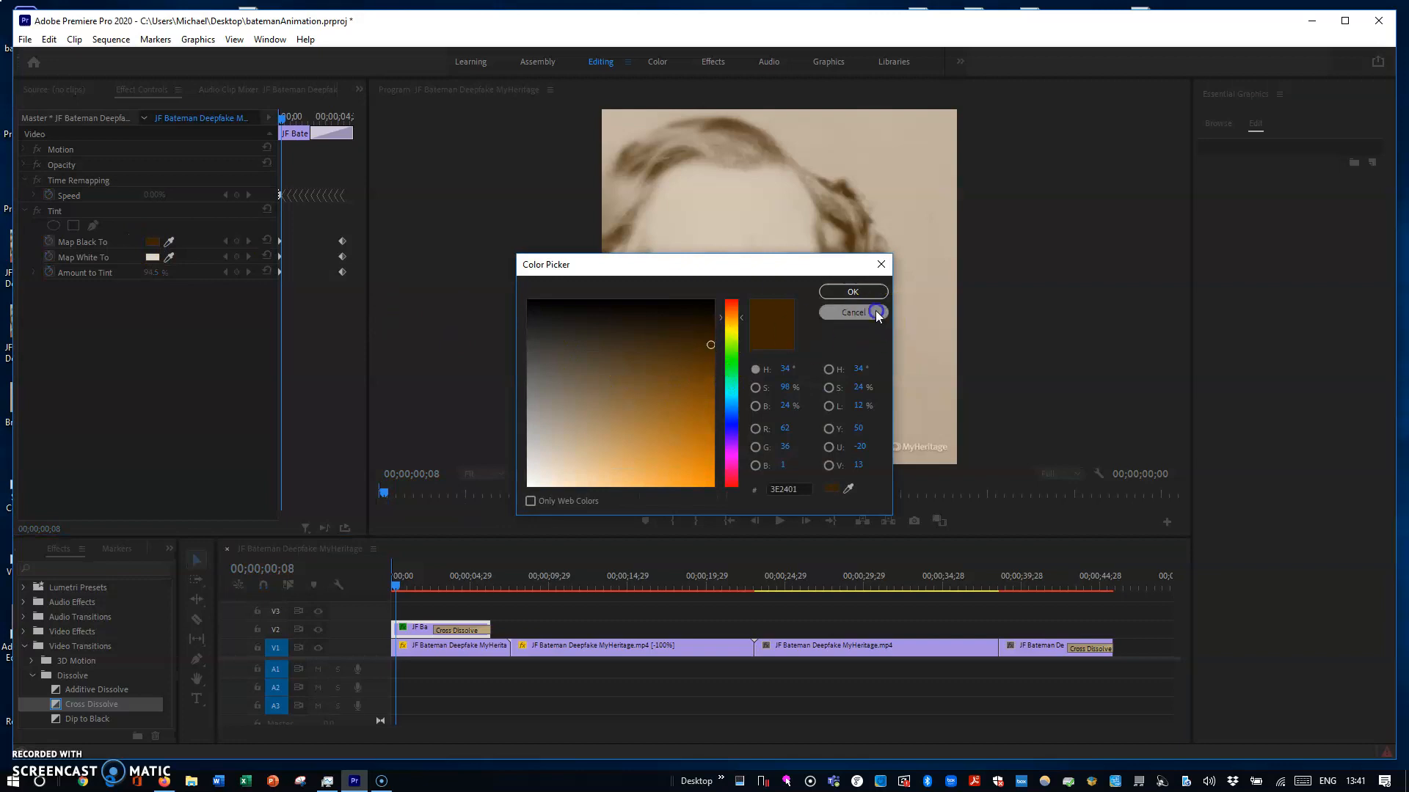
left_click(152, 256)
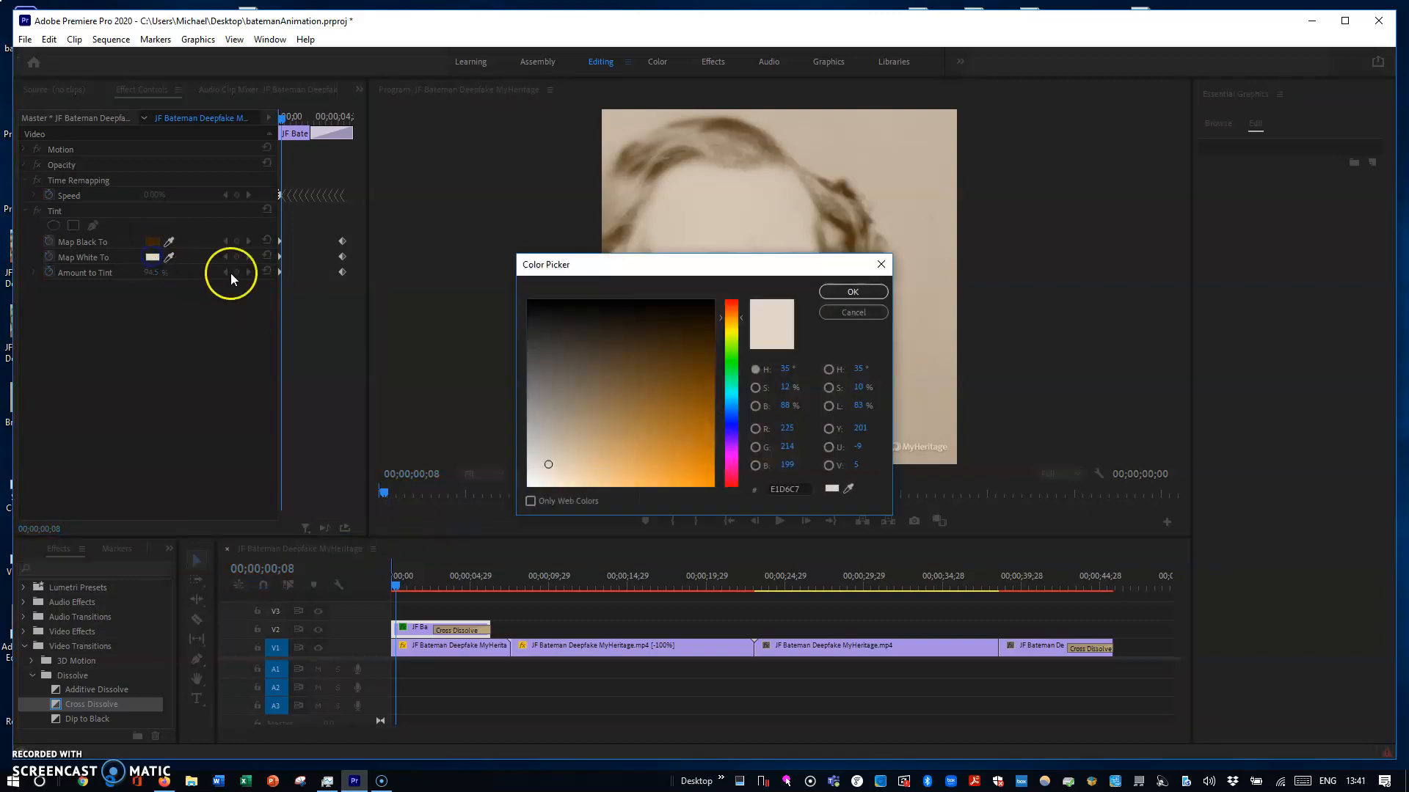
left_click(851, 311)
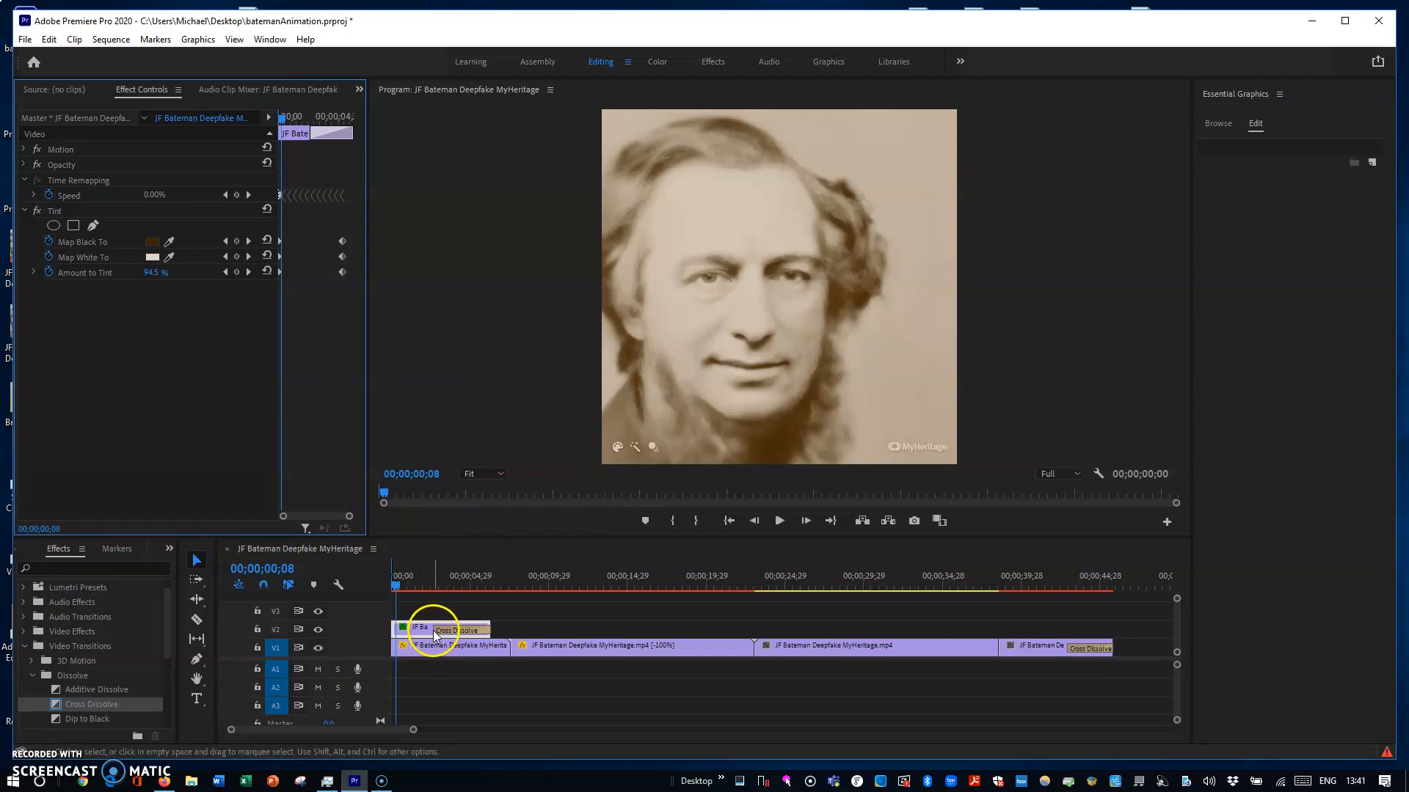
Compare the tinted V2 clip with the V1 clip beneath it and scrub through the V2 clip's Cross Dissolve
left_click_drag(396, 585, 415, 589)
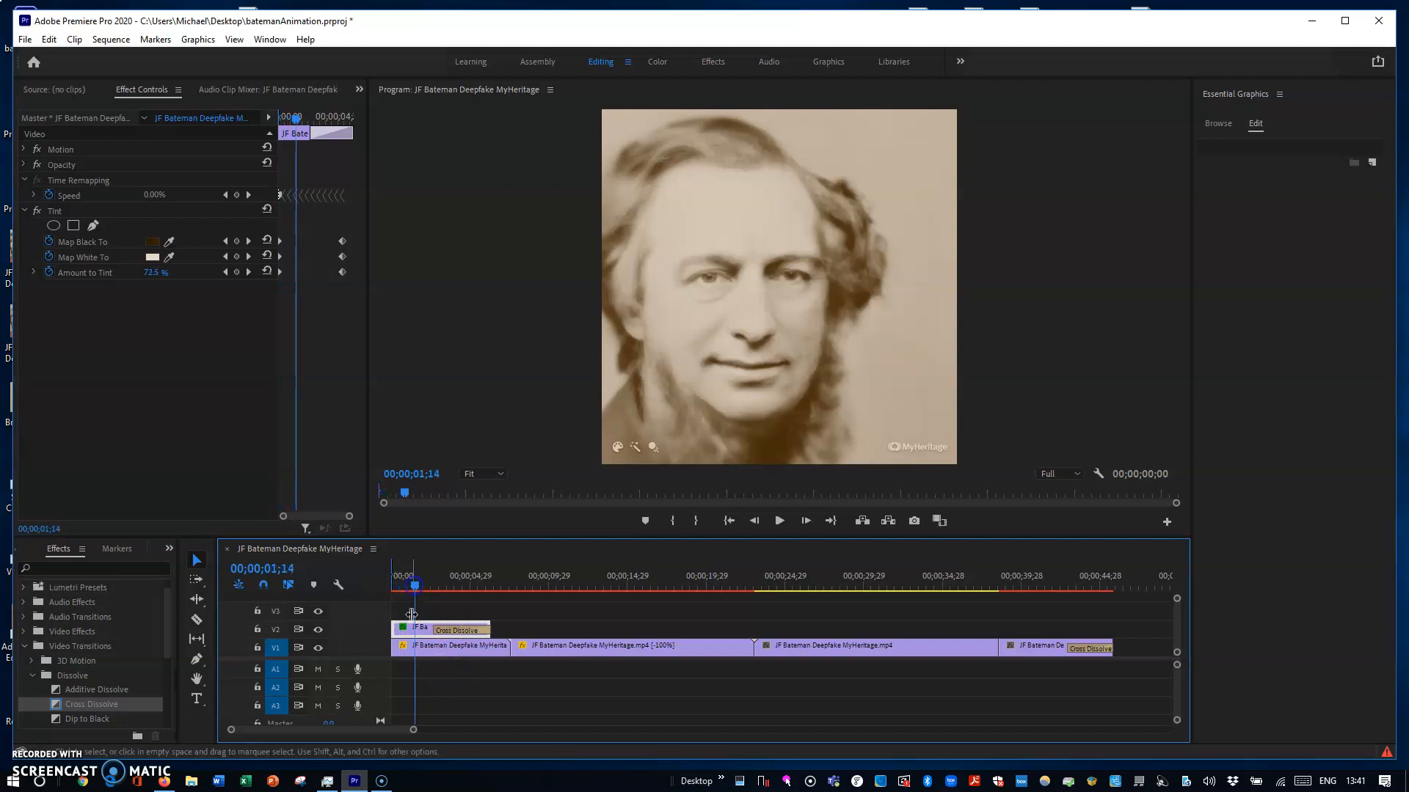
left_click(421, 628)
left_click(426, 648)
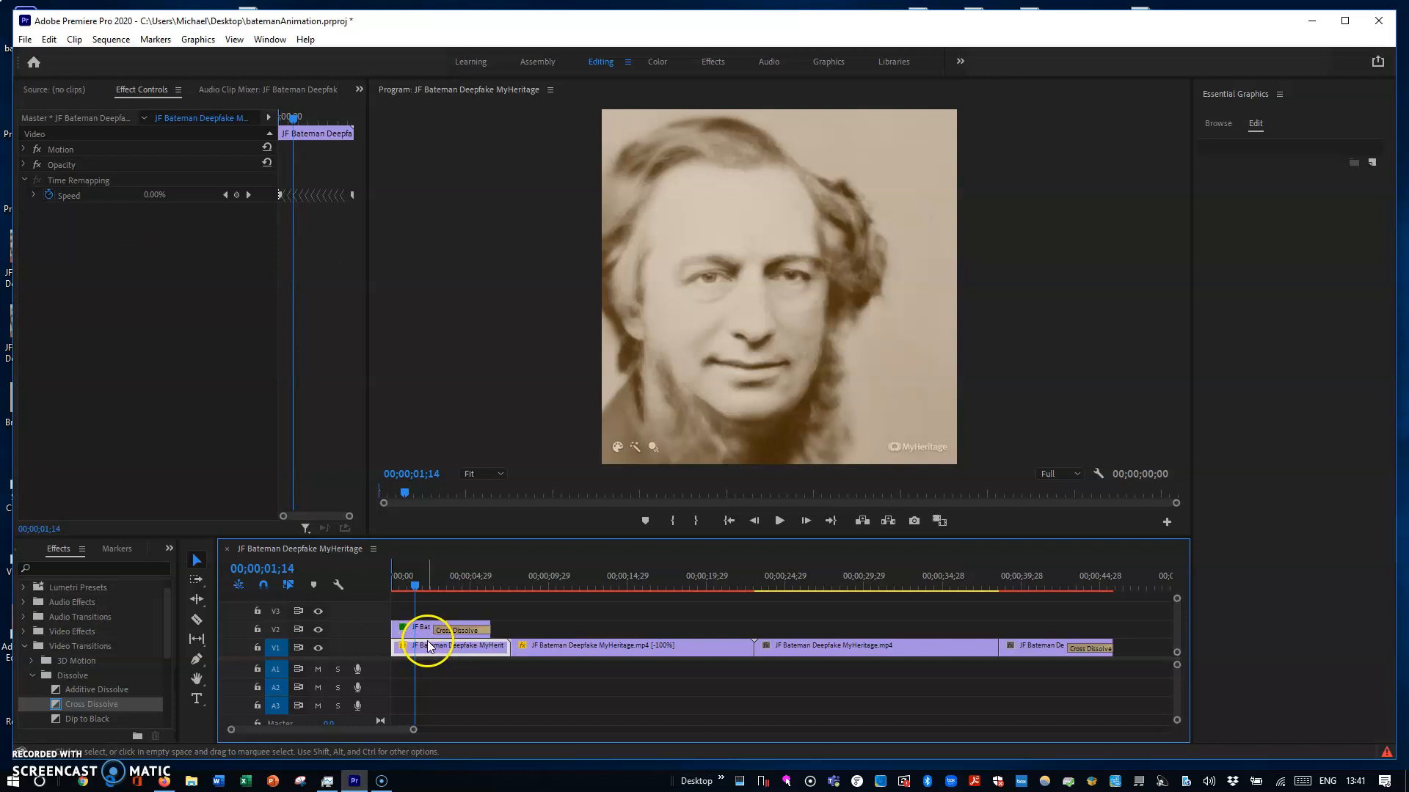
left_click(427, 629)
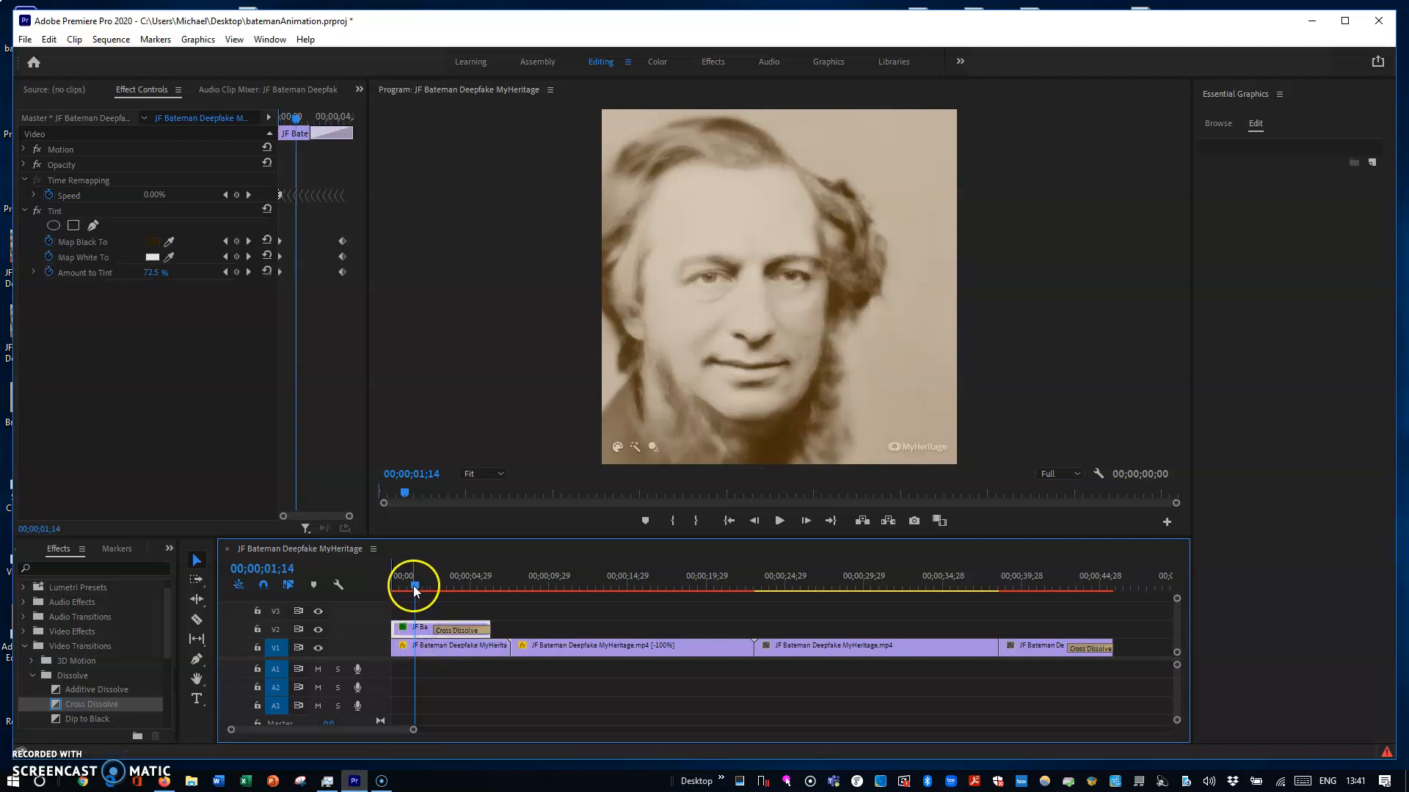
left_click_drag(416, 590, 501, 592)
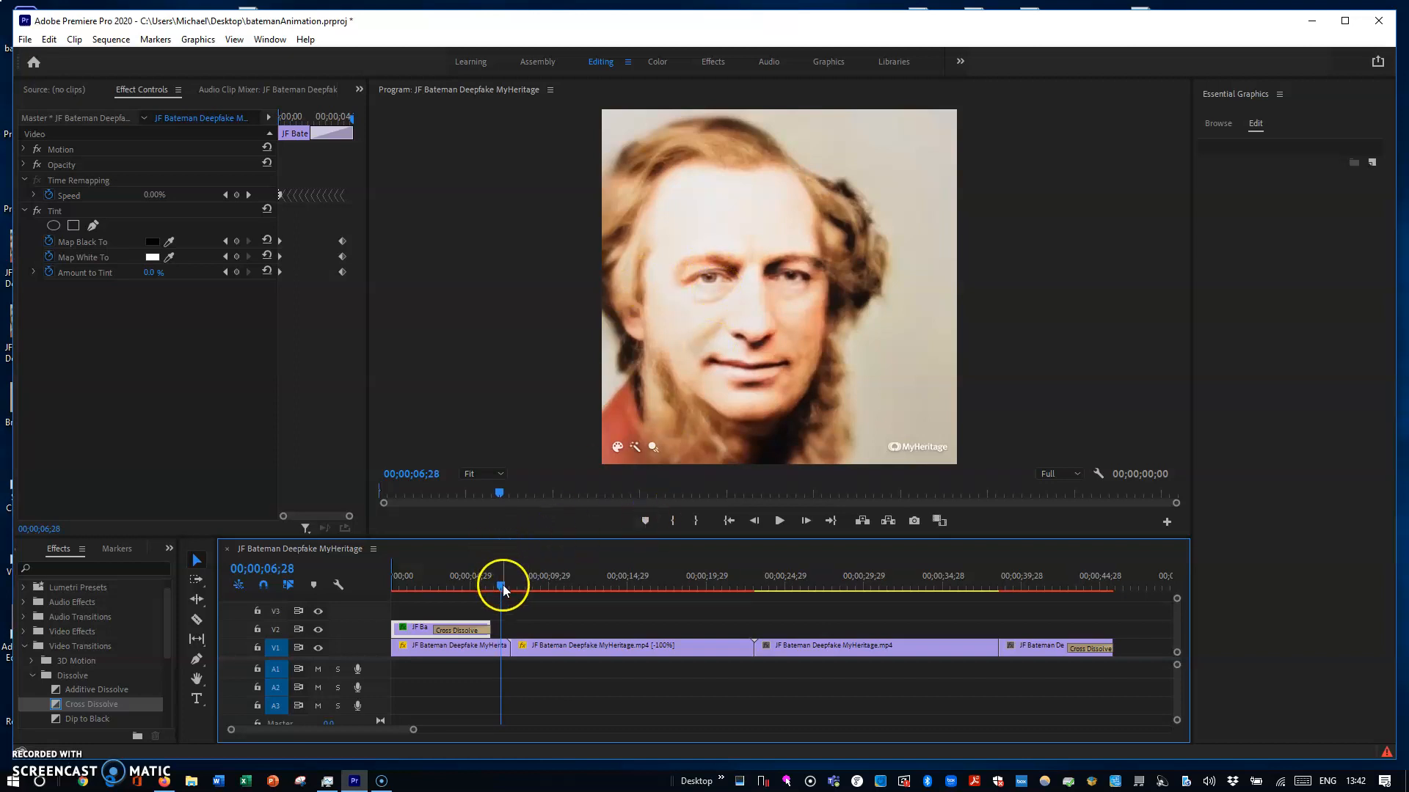
Compare the closing and opening clips on V1, scrub to the end of the third clip, and compare that clip with the second one
left_click(1044, 649)
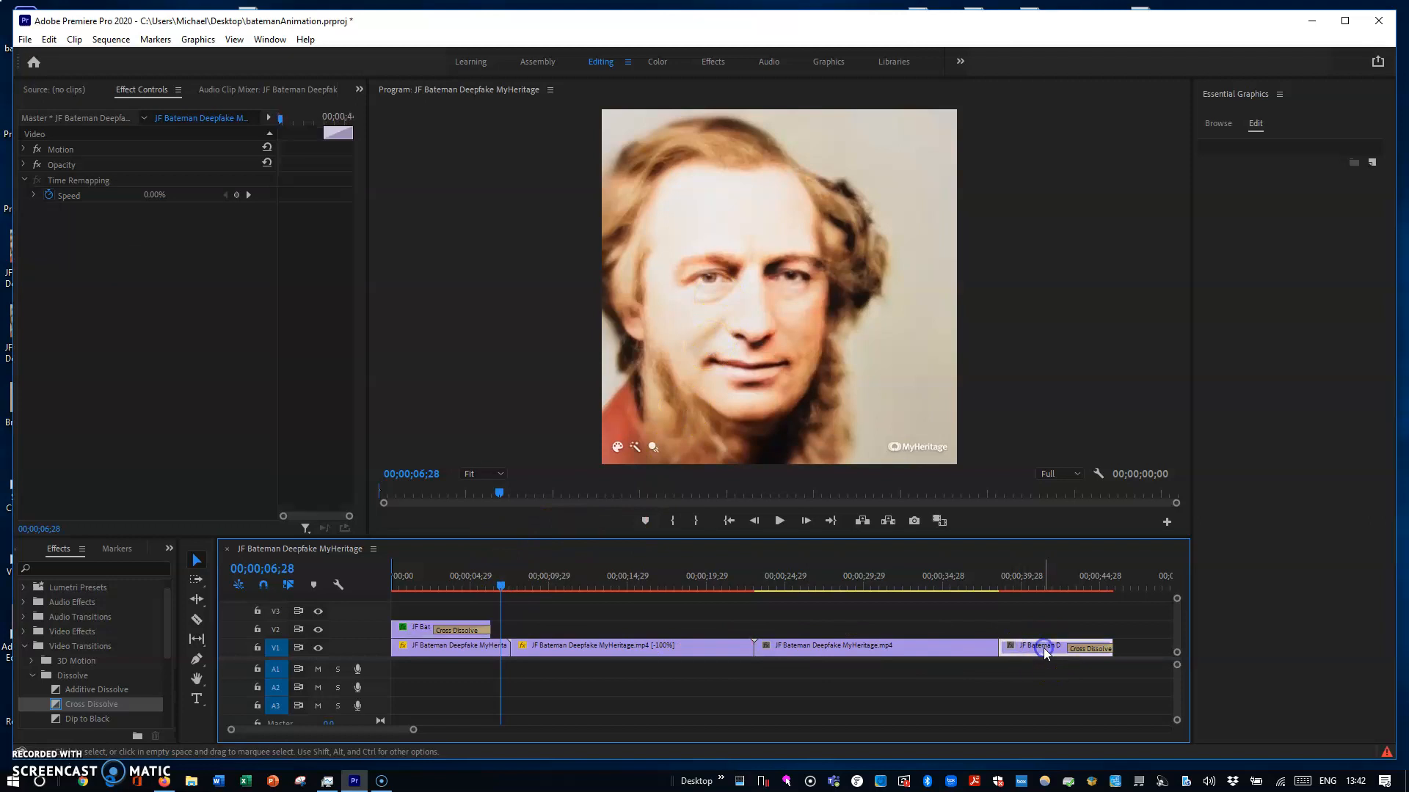
left_click(437, 646)
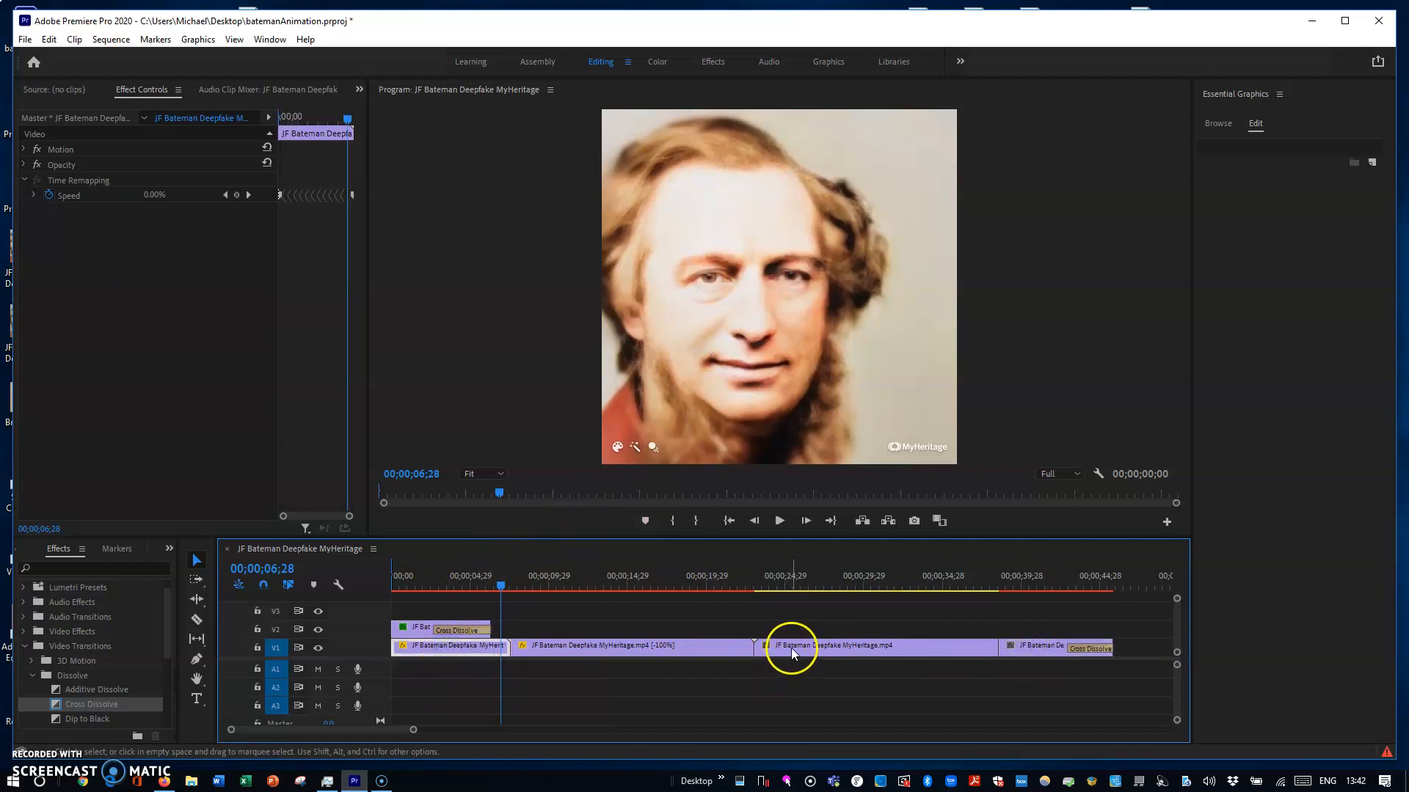
left_click_drag(760, 581, 1000, 579)
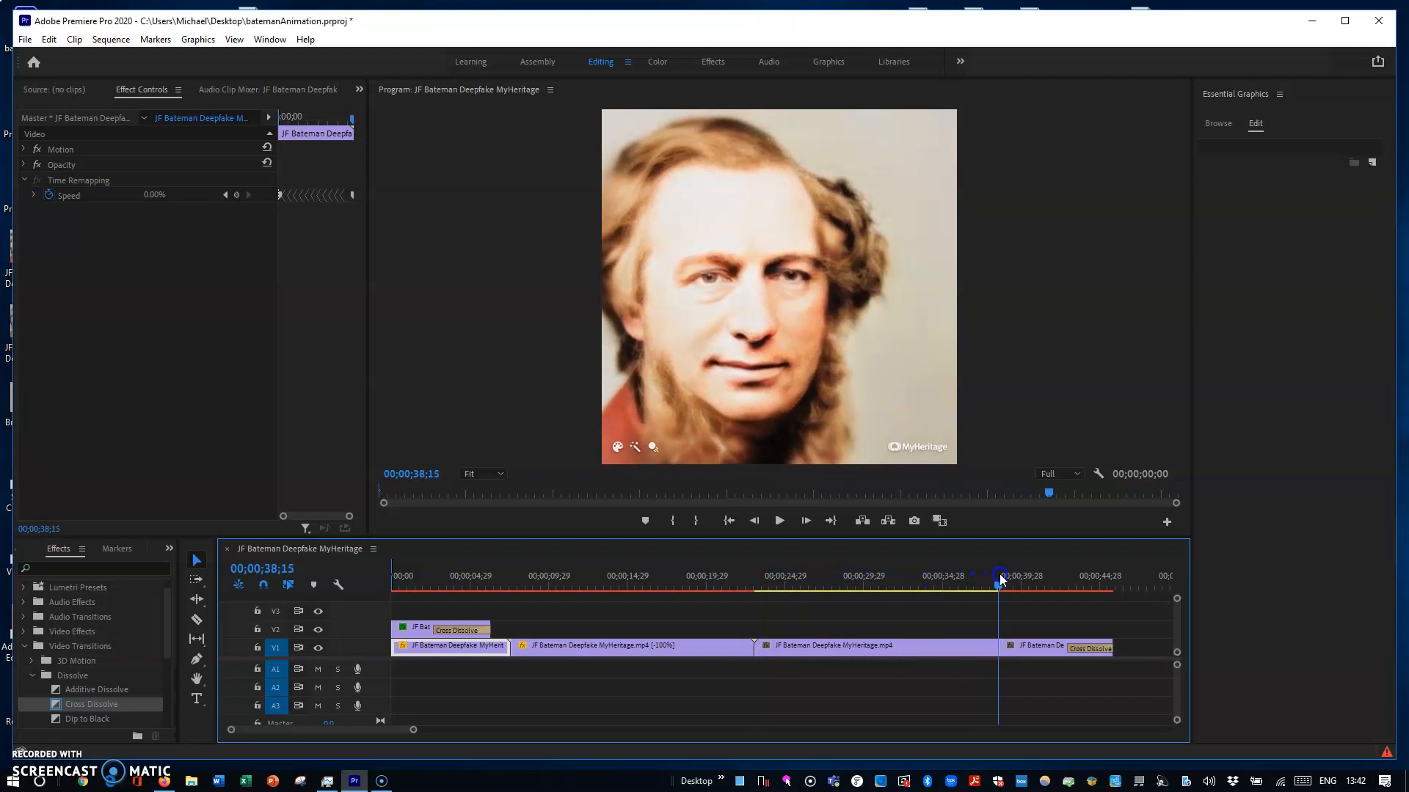
left_click(603, 647)
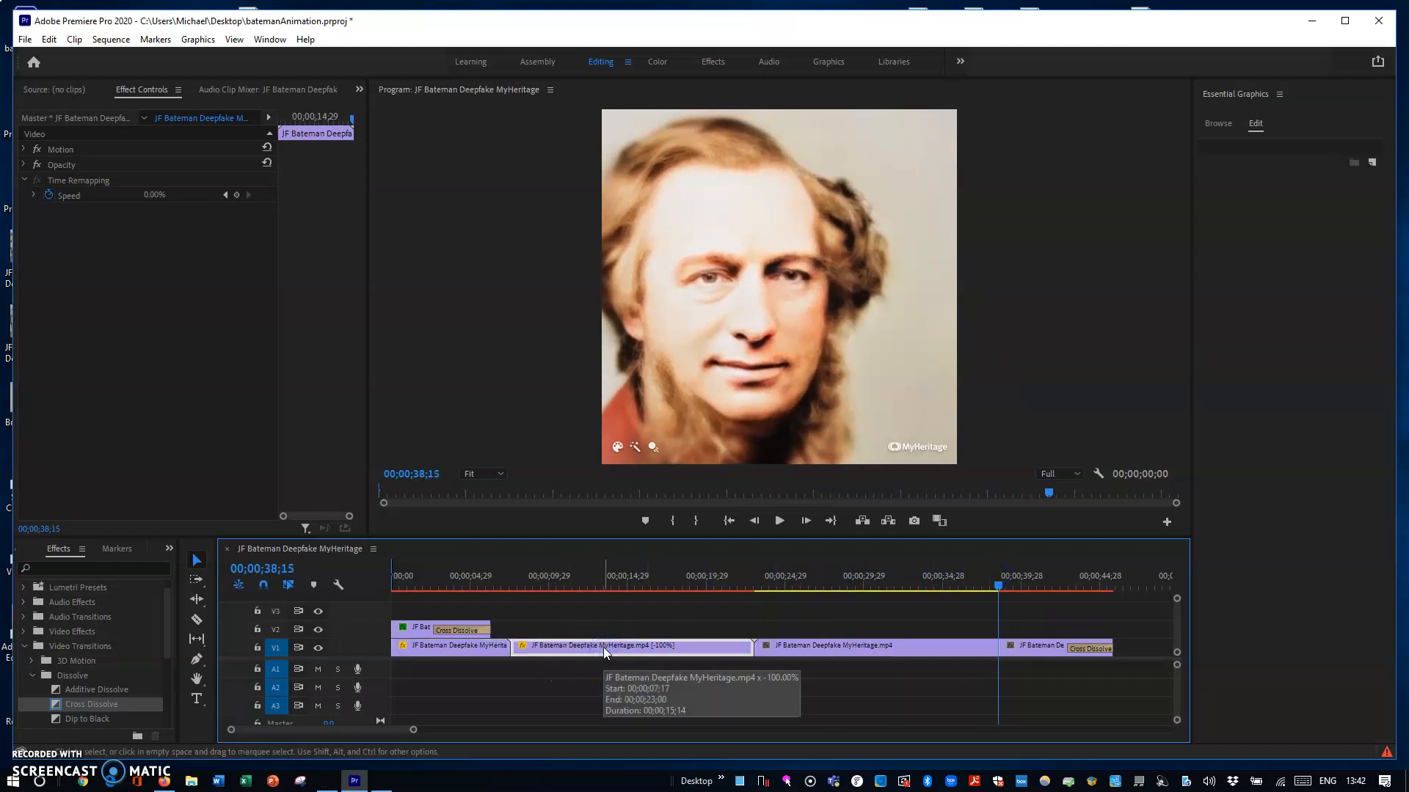
left_click(792, 647)
left_click(631, 645)
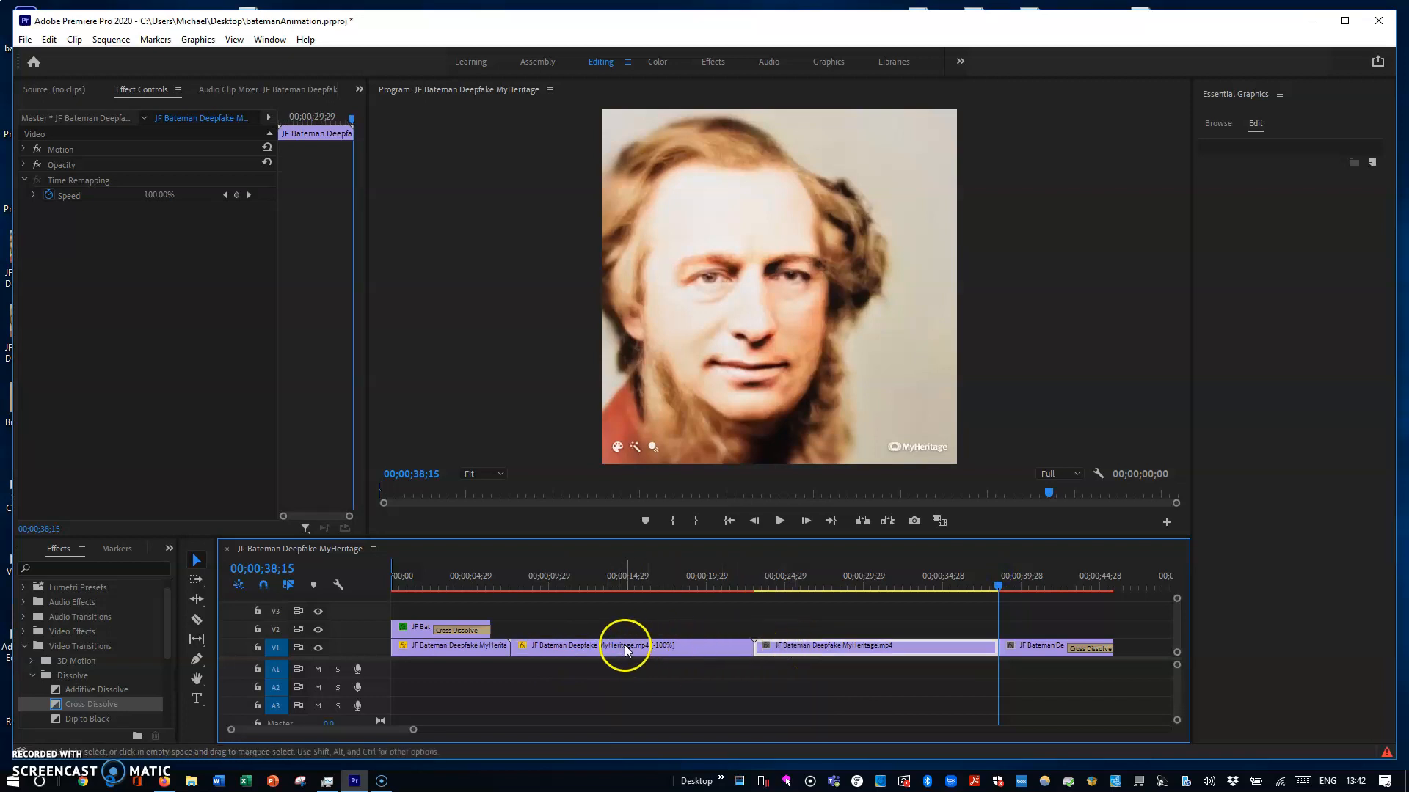
Expand the second V1 clip's Motion settings and review the Reverse Speed option in its Speed/Duration settings
left_click(589, 645)
left_click(96, 275)
left_click(24, 150)
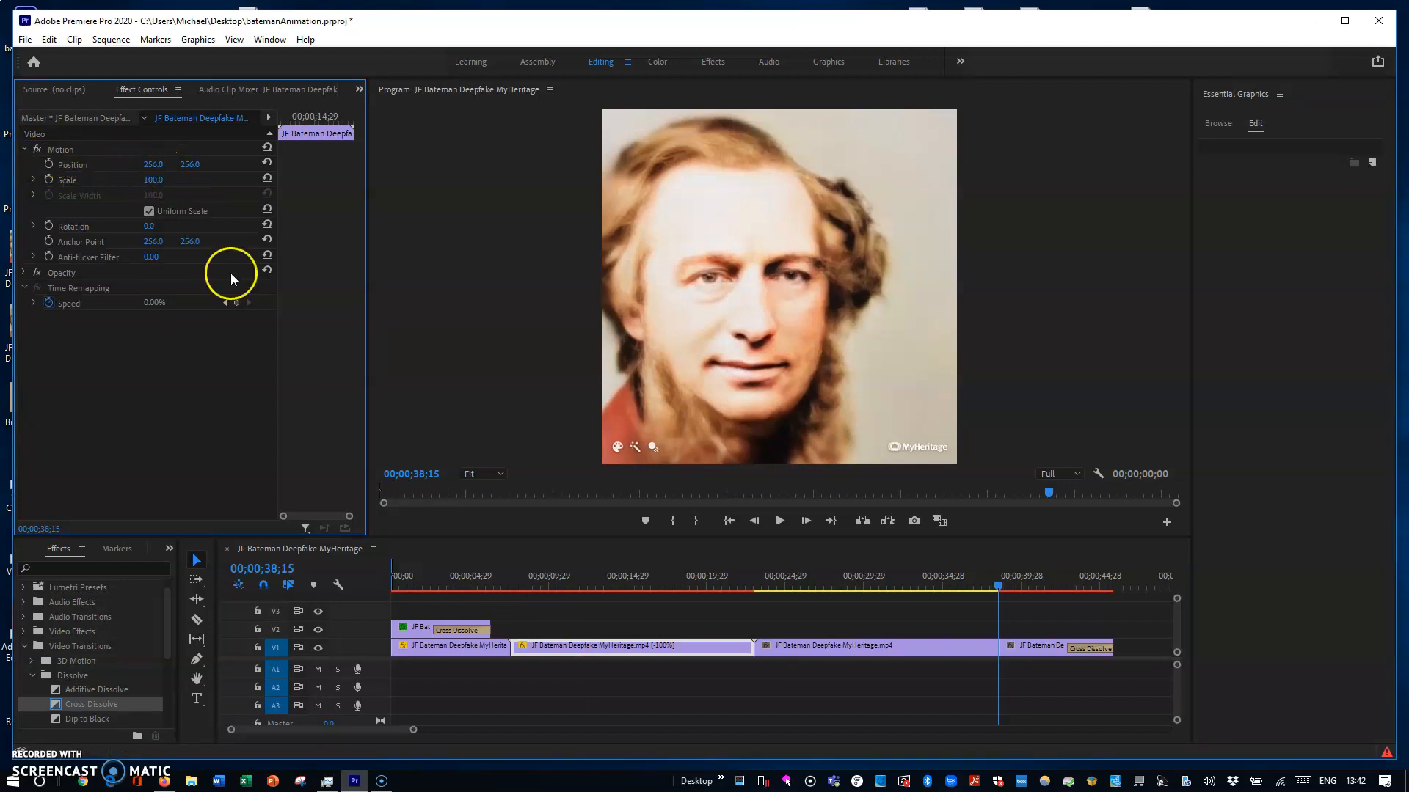
right_click(610, 646)
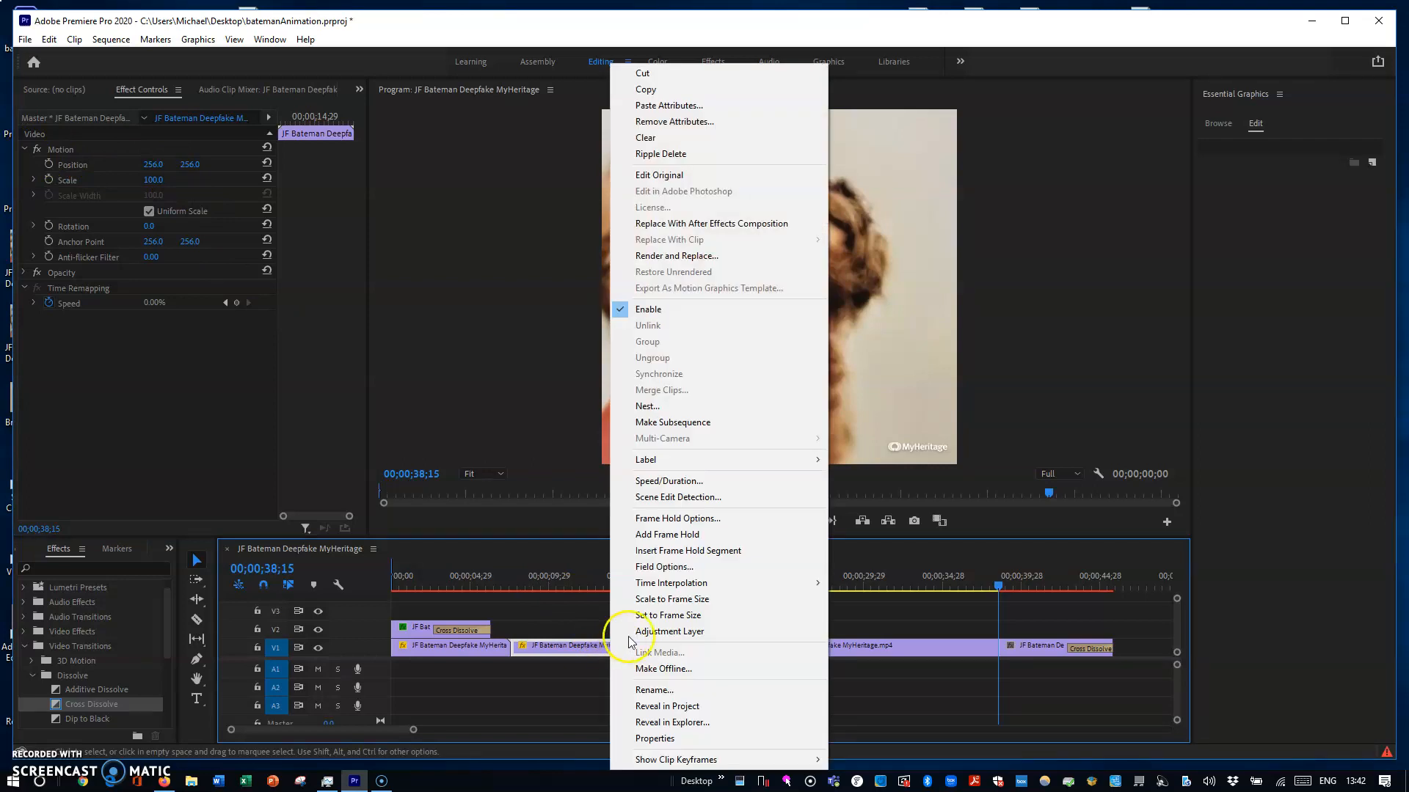
left_click(673, 483)
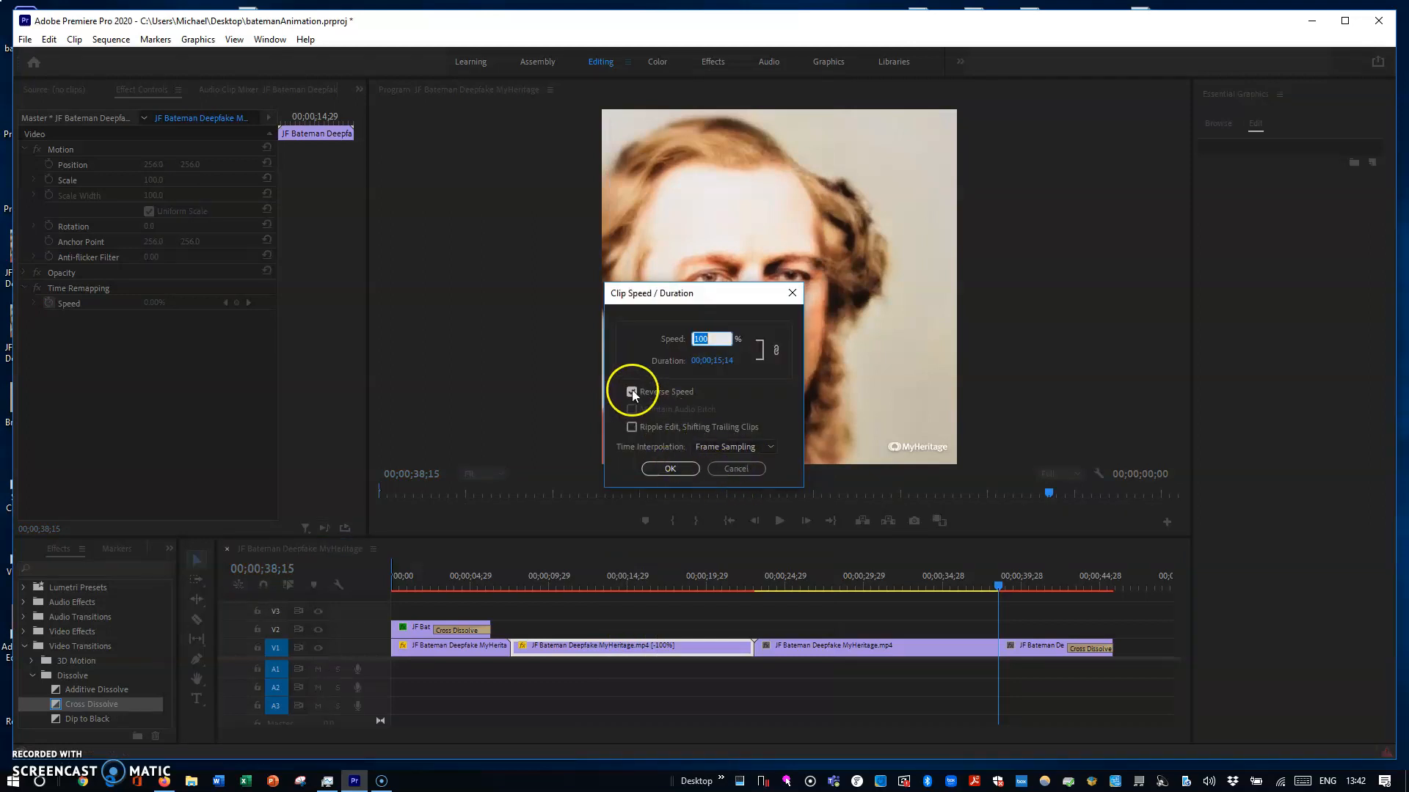
left_click(682, 469)
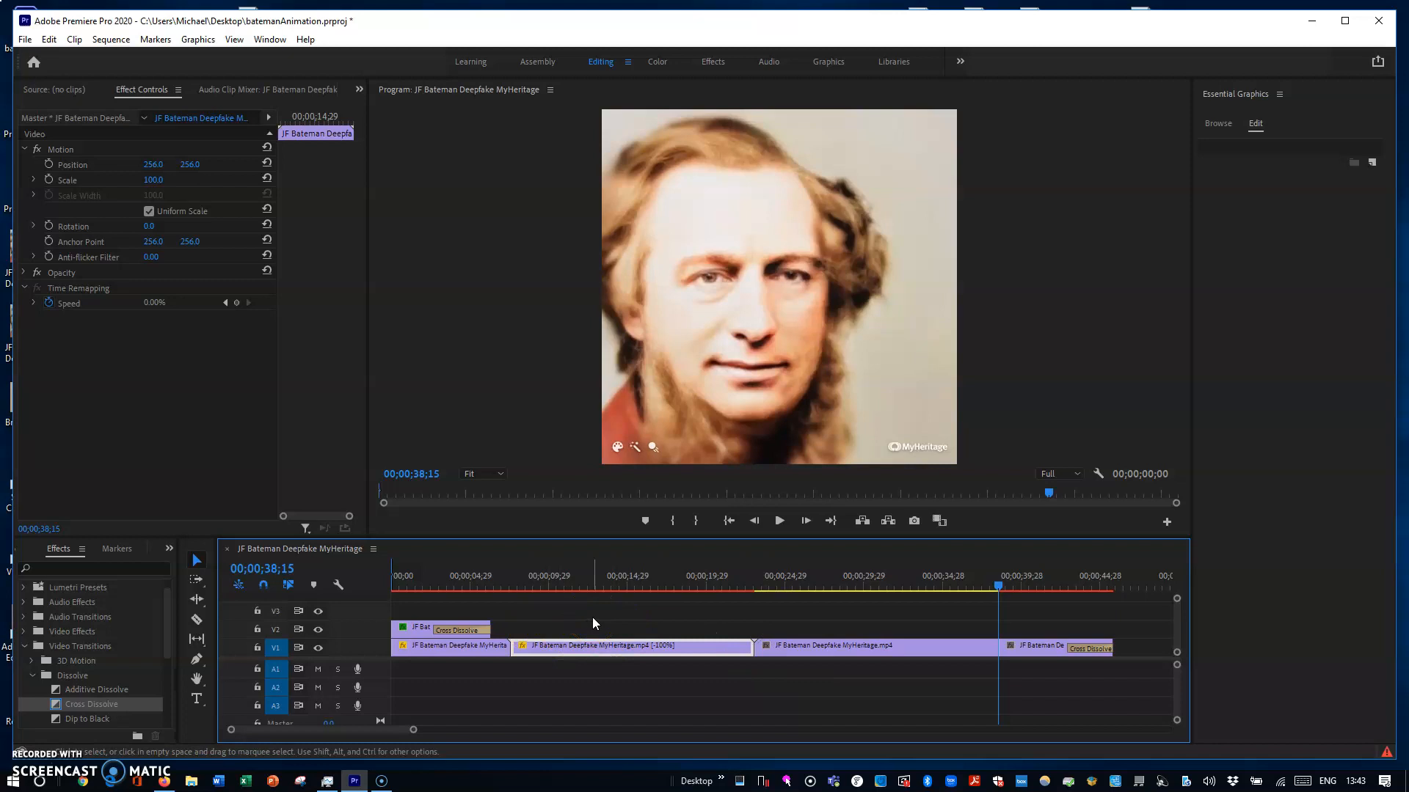
Play the whole sequence from near its start and return the playhead to about 00;00;08;25 in the second clip
left_click(419, 570)
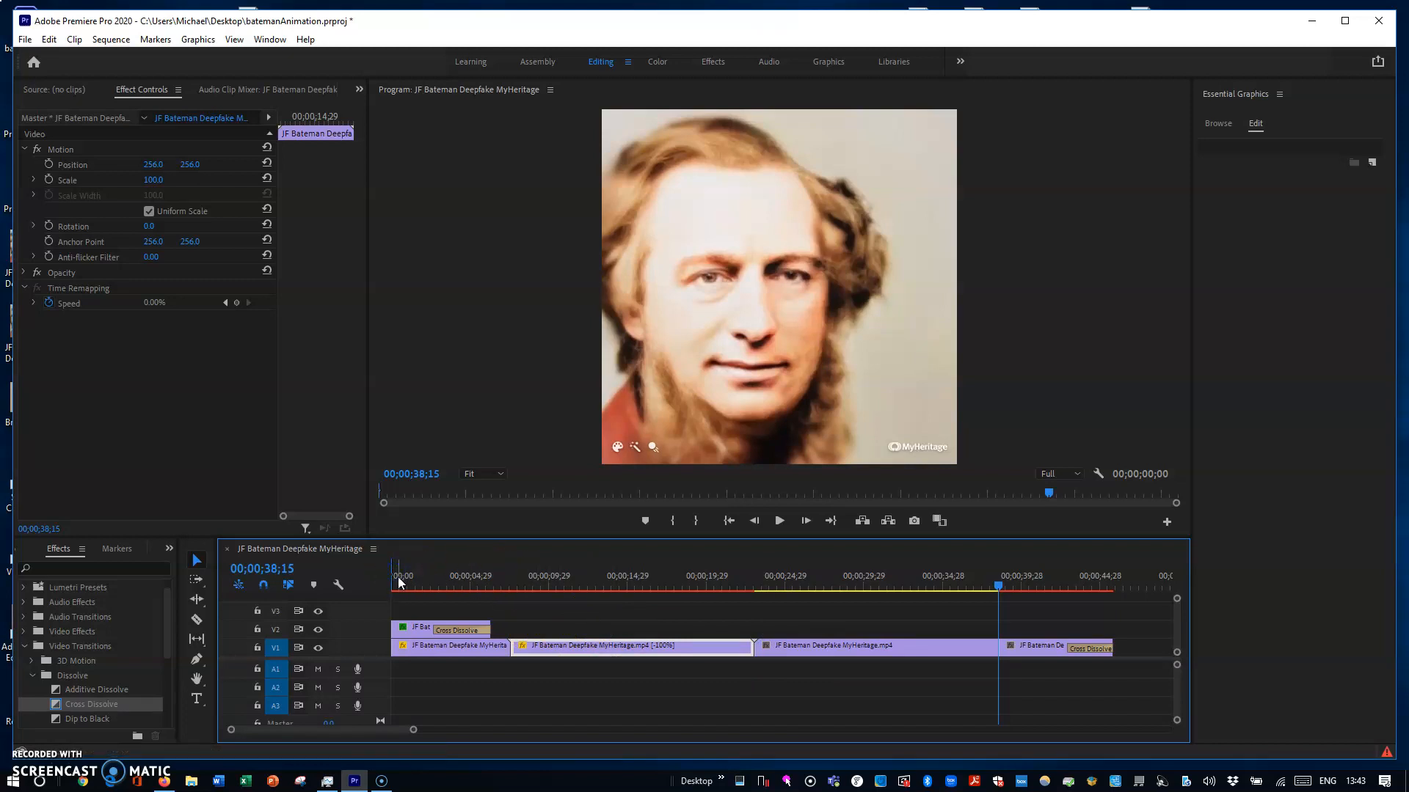
left_click(400, 584)
left_click(782, 521)
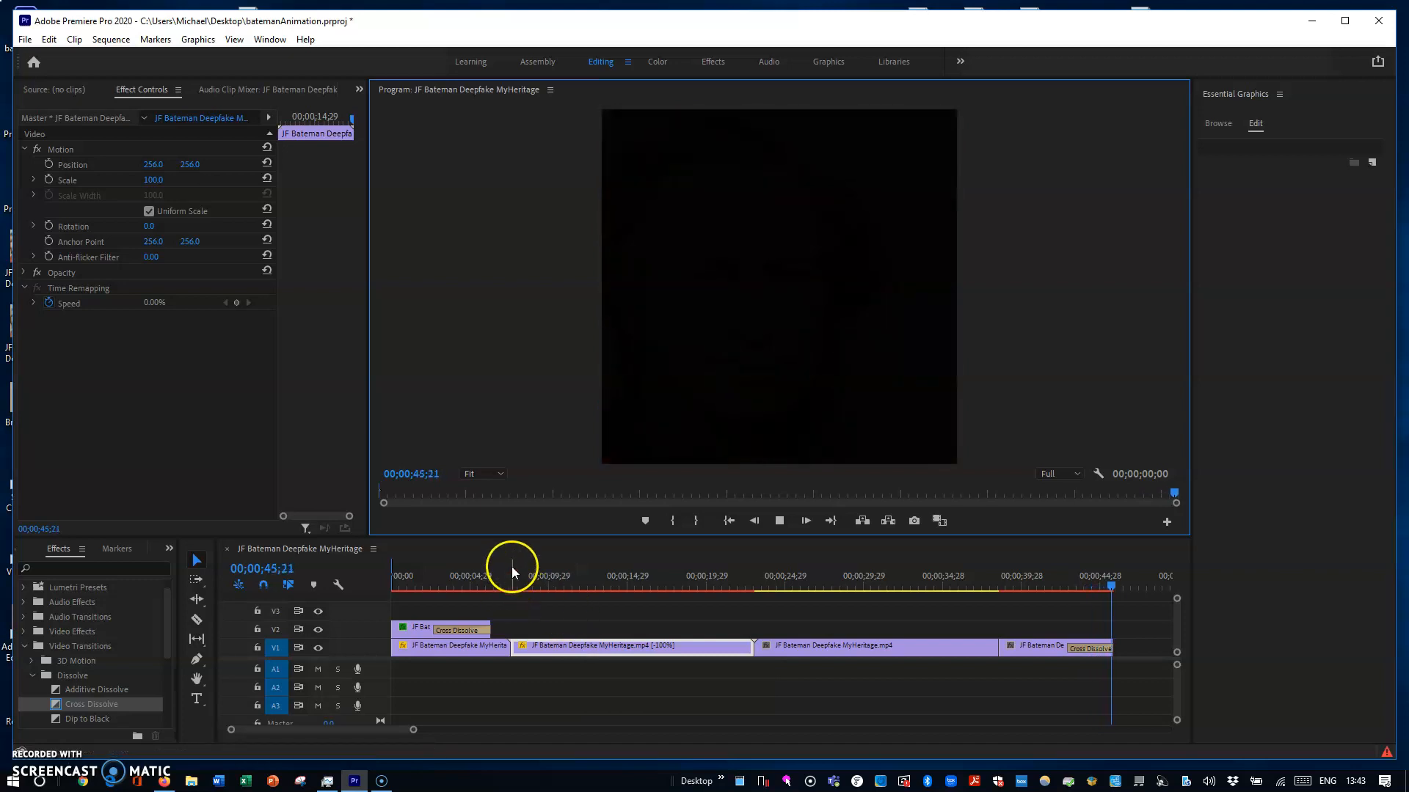
left_click_drag(512, 569, 533, 581)
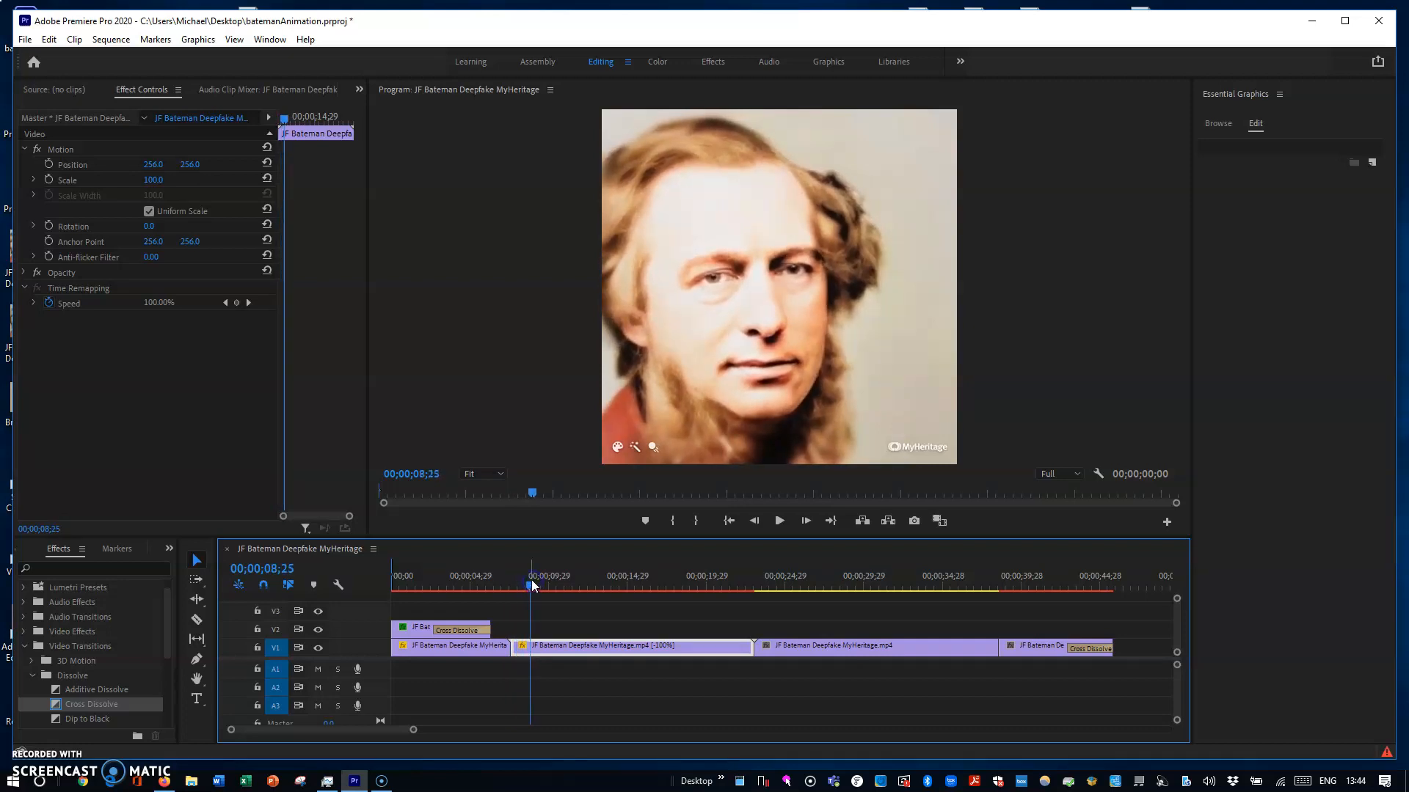